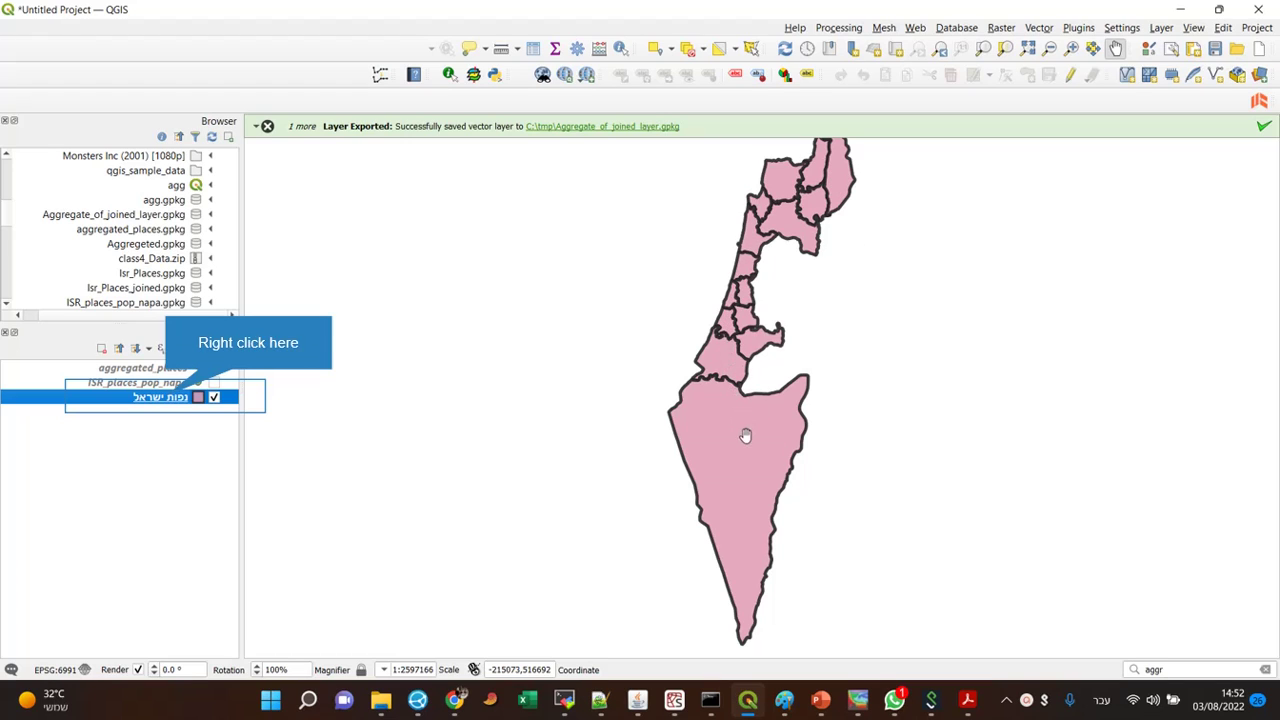
Open the Israel regions layer's attribute table and switch on editing mode
right_click(169, 401)
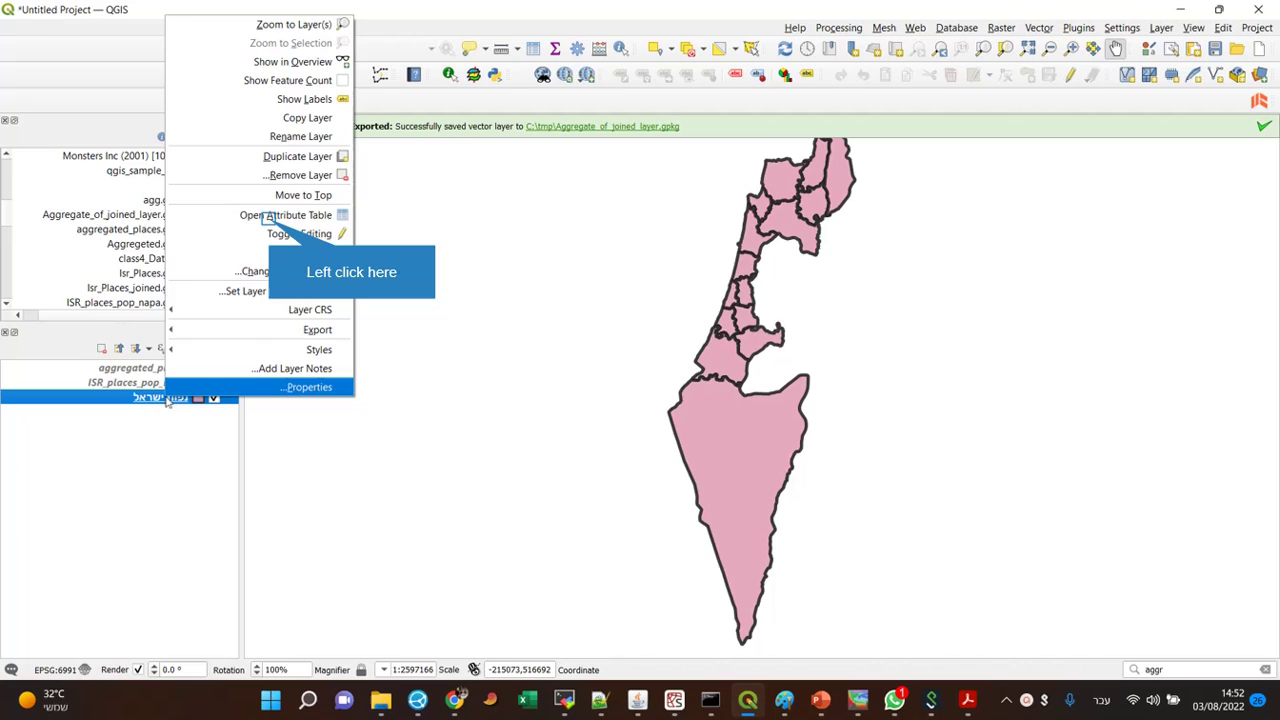
left_click(270, 218)
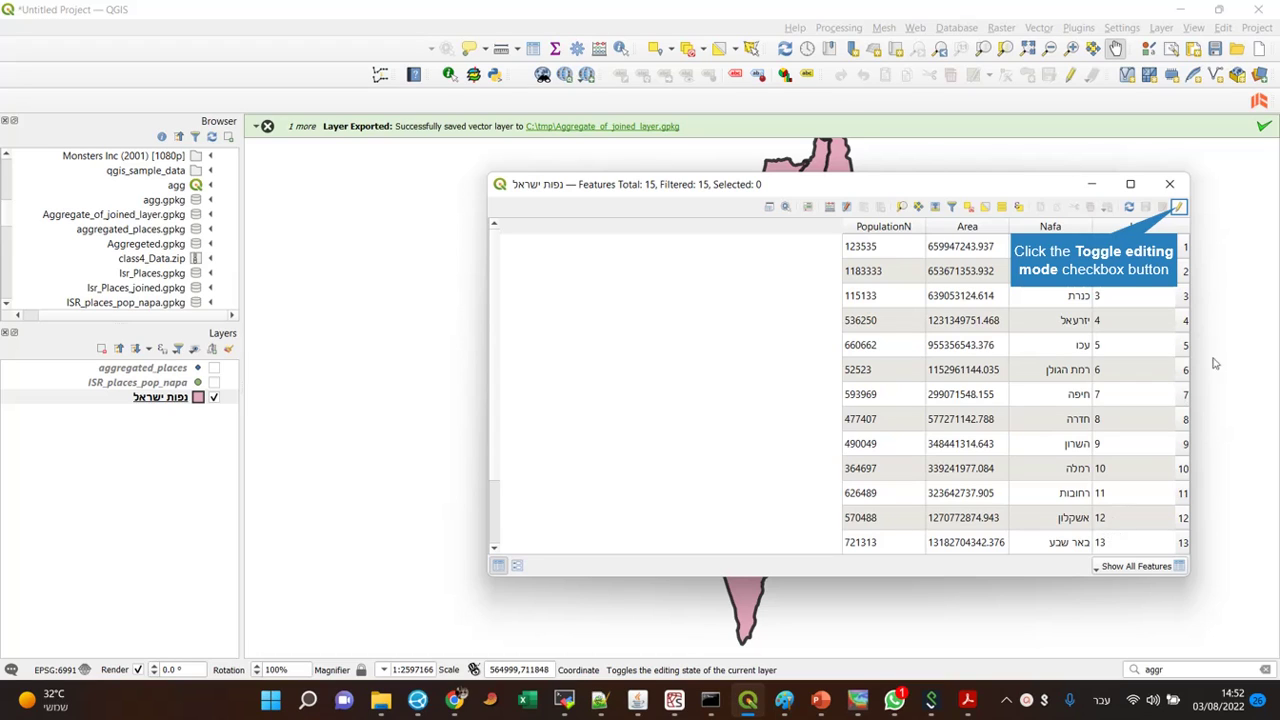
left_click(1178, 207)
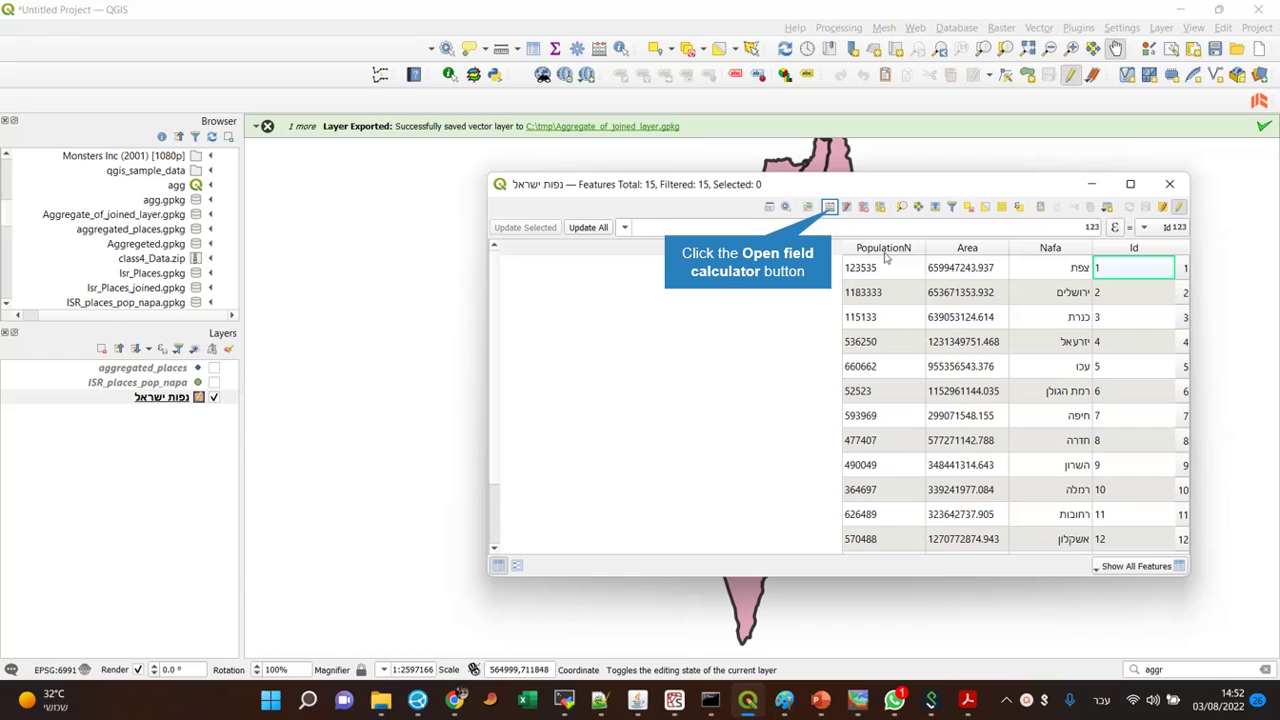
In the Field Calculator, define a new decimal-number (real) output field named Pop_Dens
left_click(829, 207)
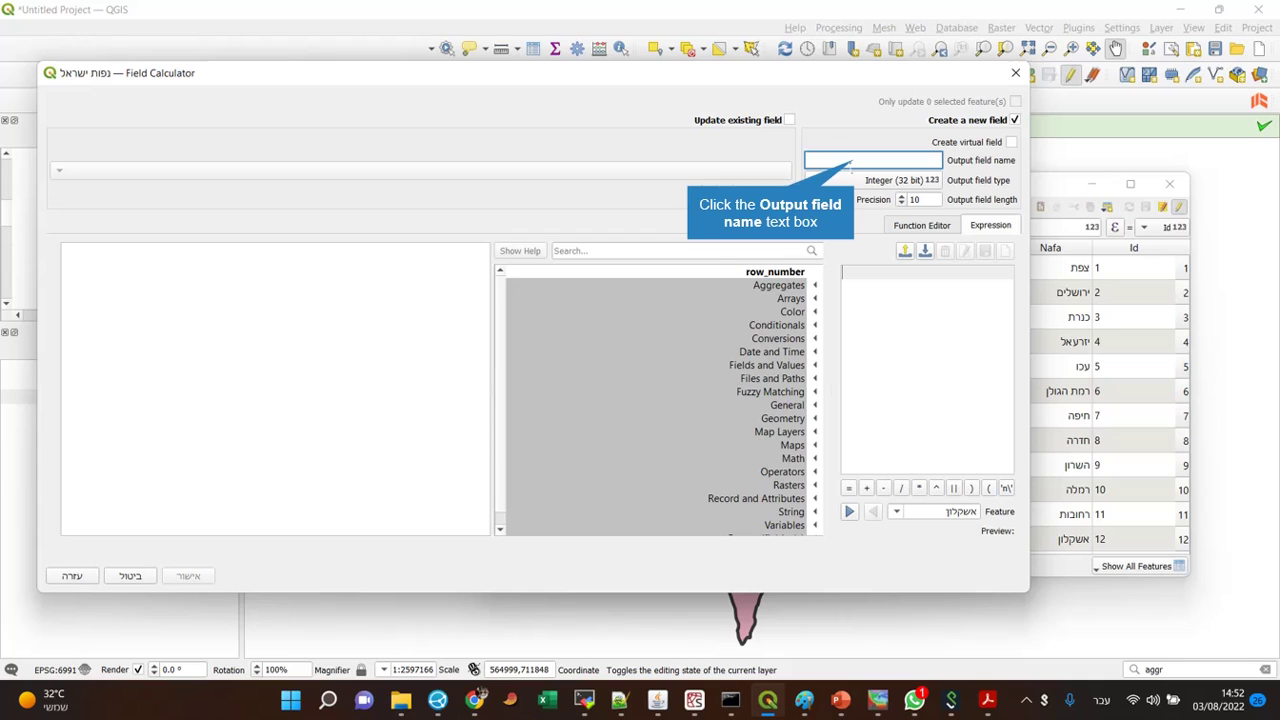
left_click(855, 160)
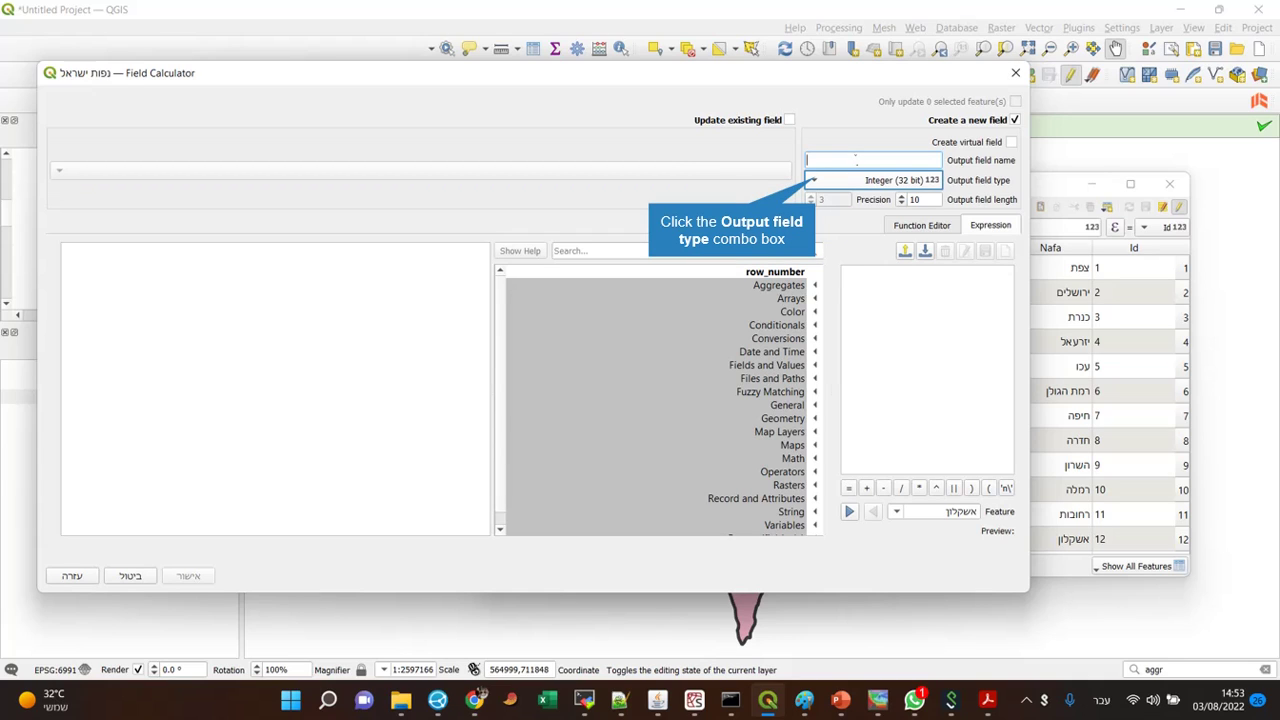
left_click(817, 182)
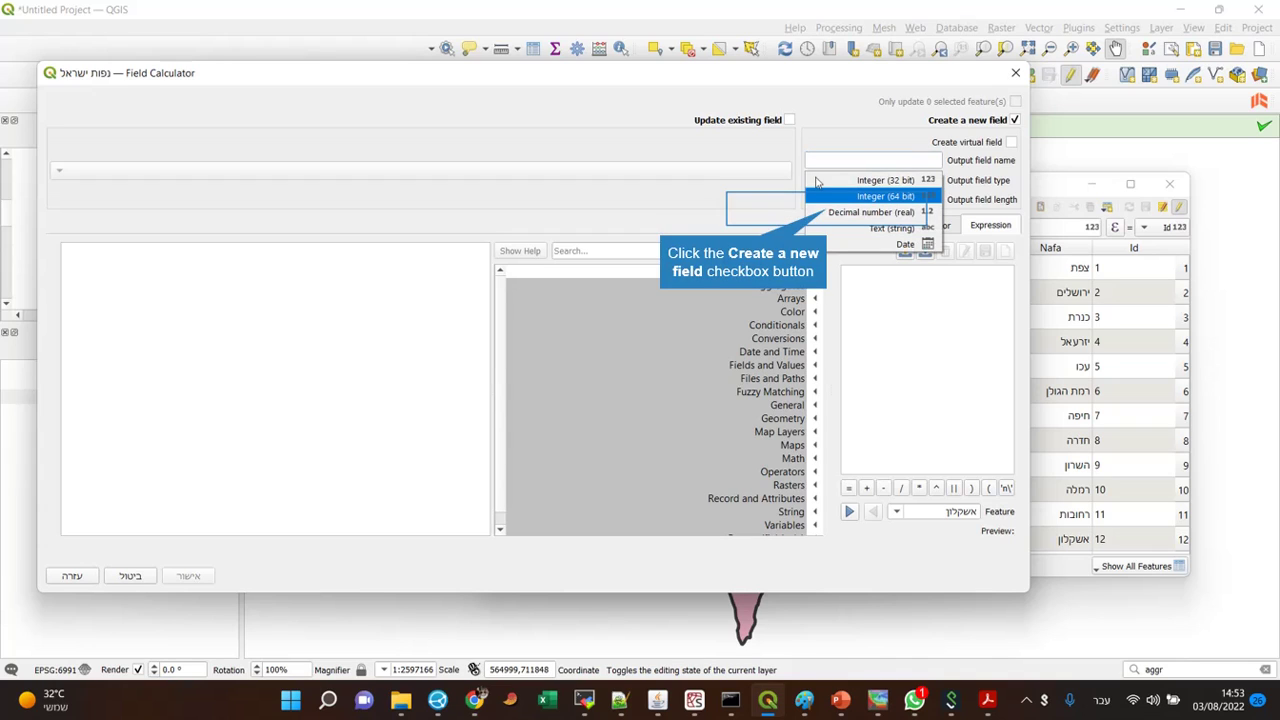
left_click(830, 212)
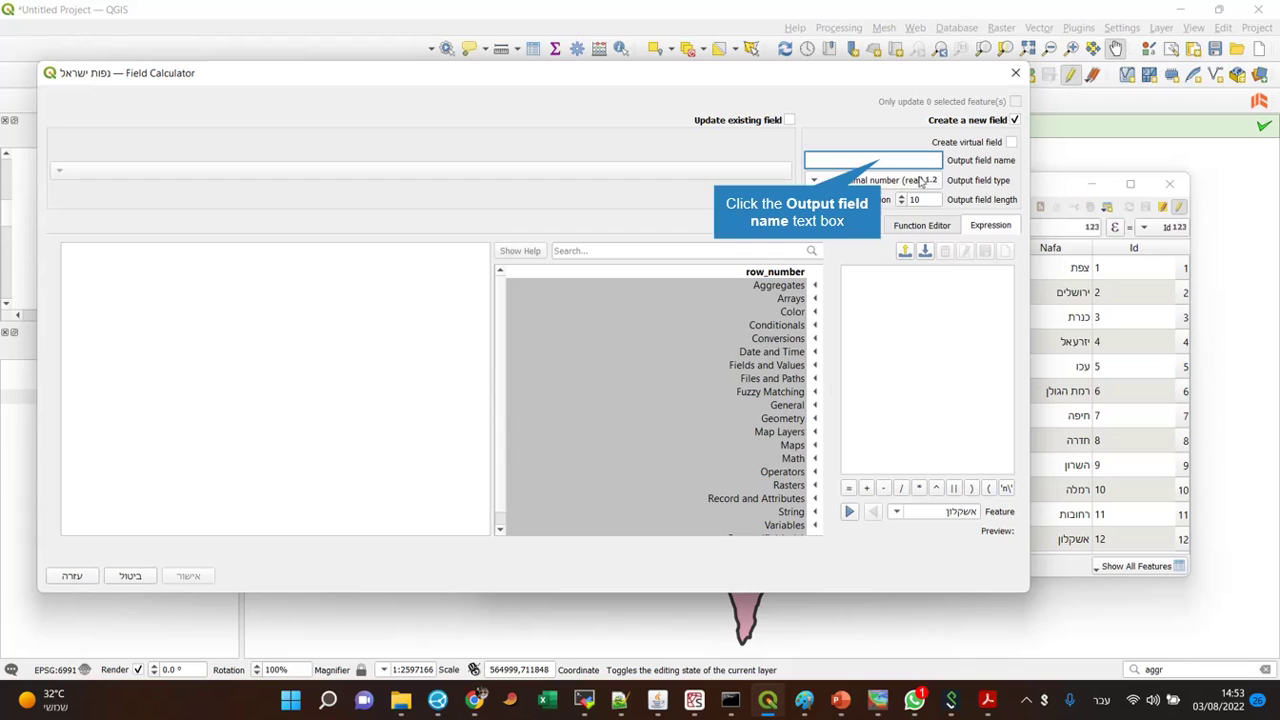
left_click(882, 160)
type("P")
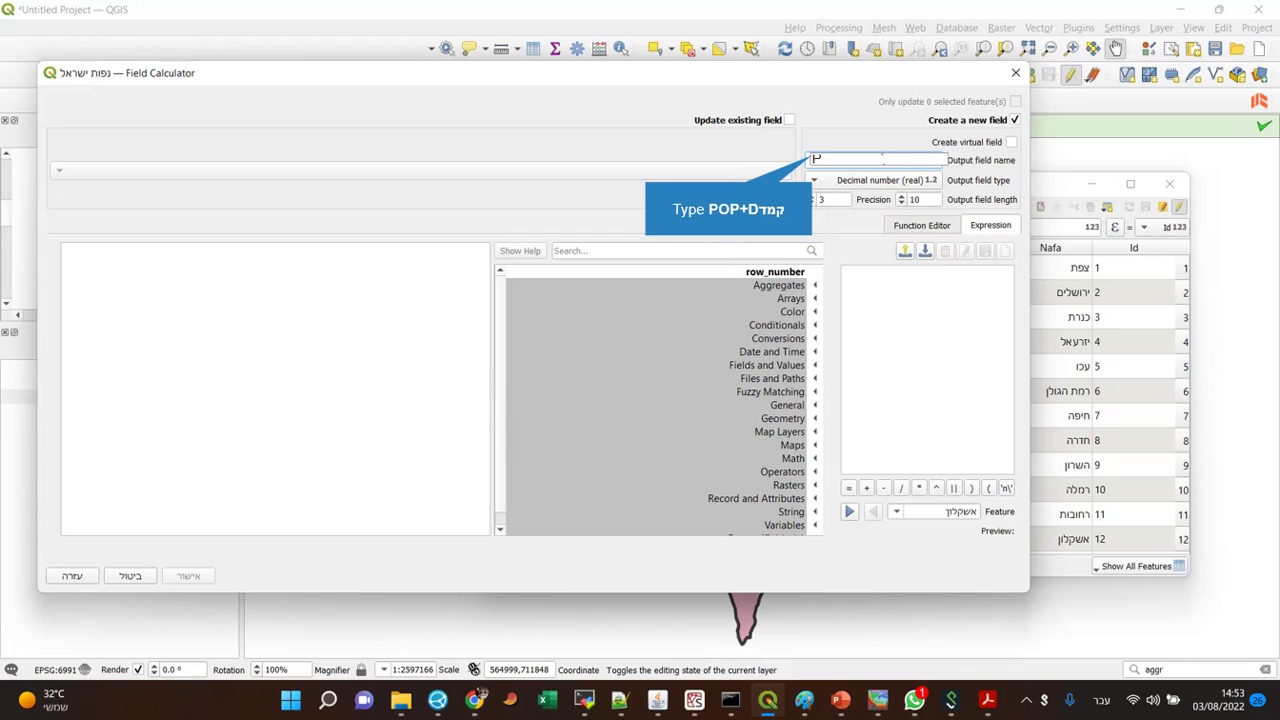
type("OP+Dקמד")
key("BackSpace")
key("BackSpace")
key("BackSpace")
key("BackSpace")
key("BackSpace")
key("BackSpace")
key("BackSpace")
key("BackSpace")
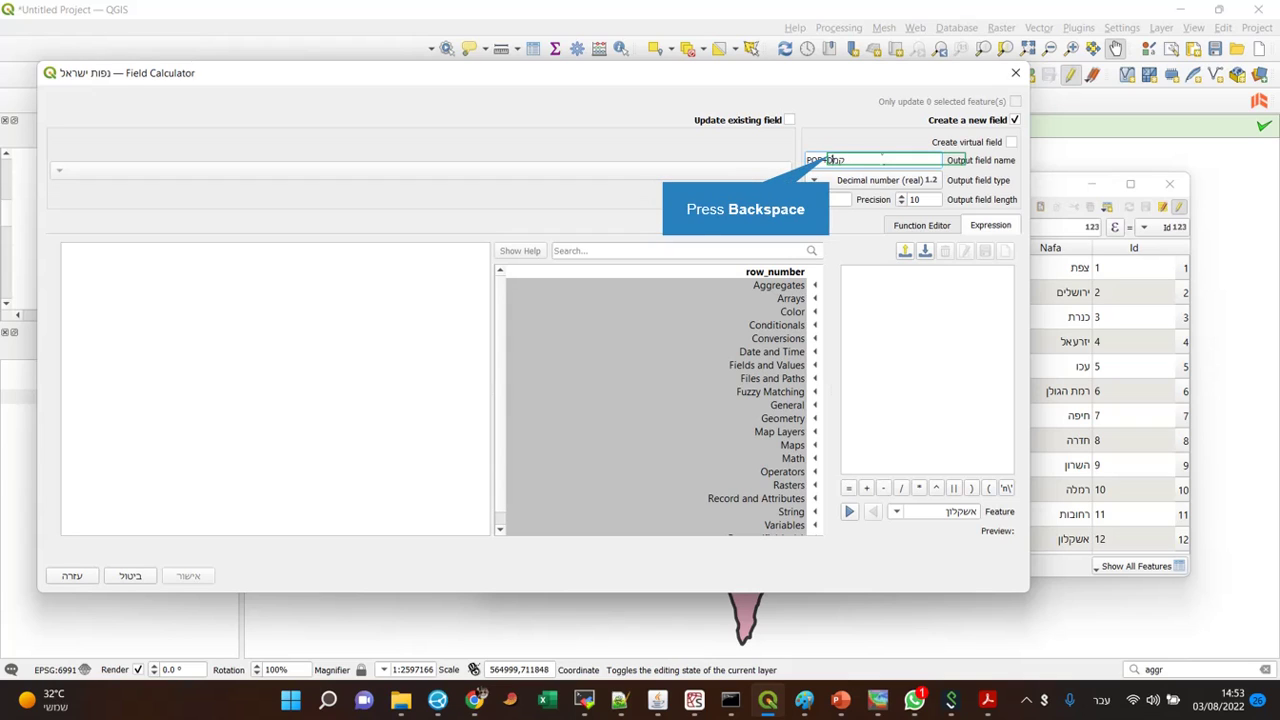
type("Po")
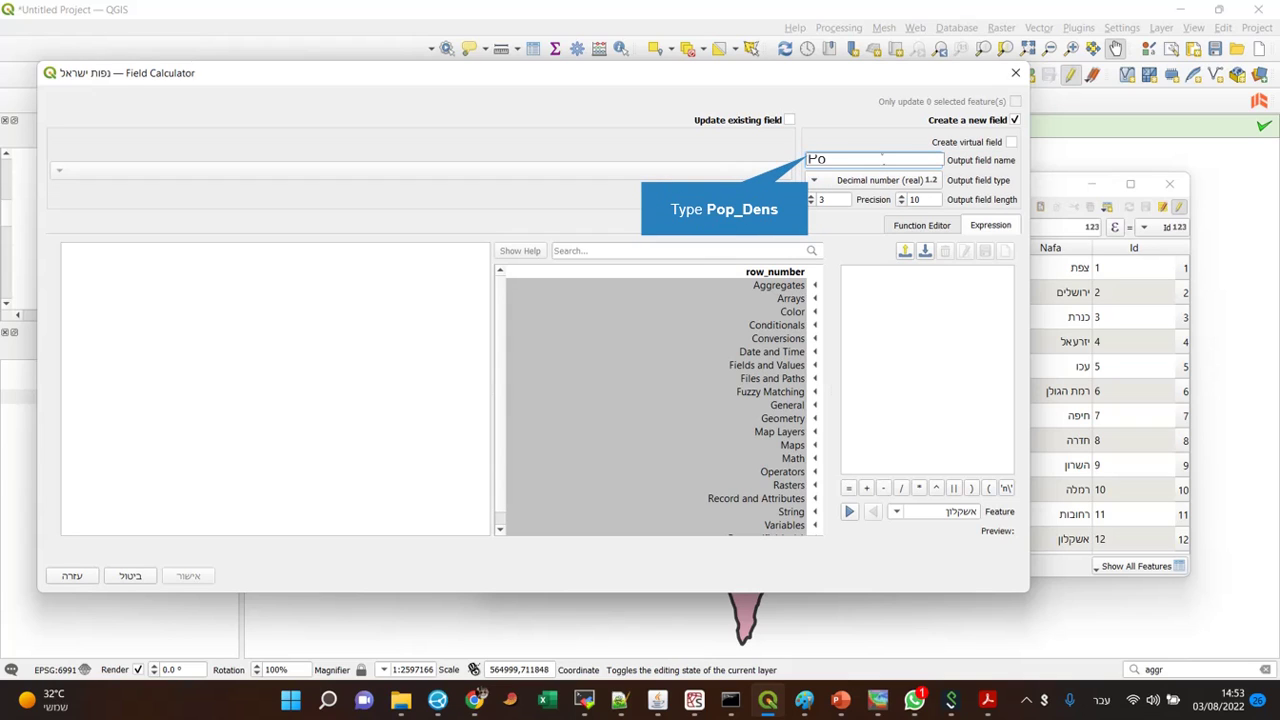
type("p_Dens")
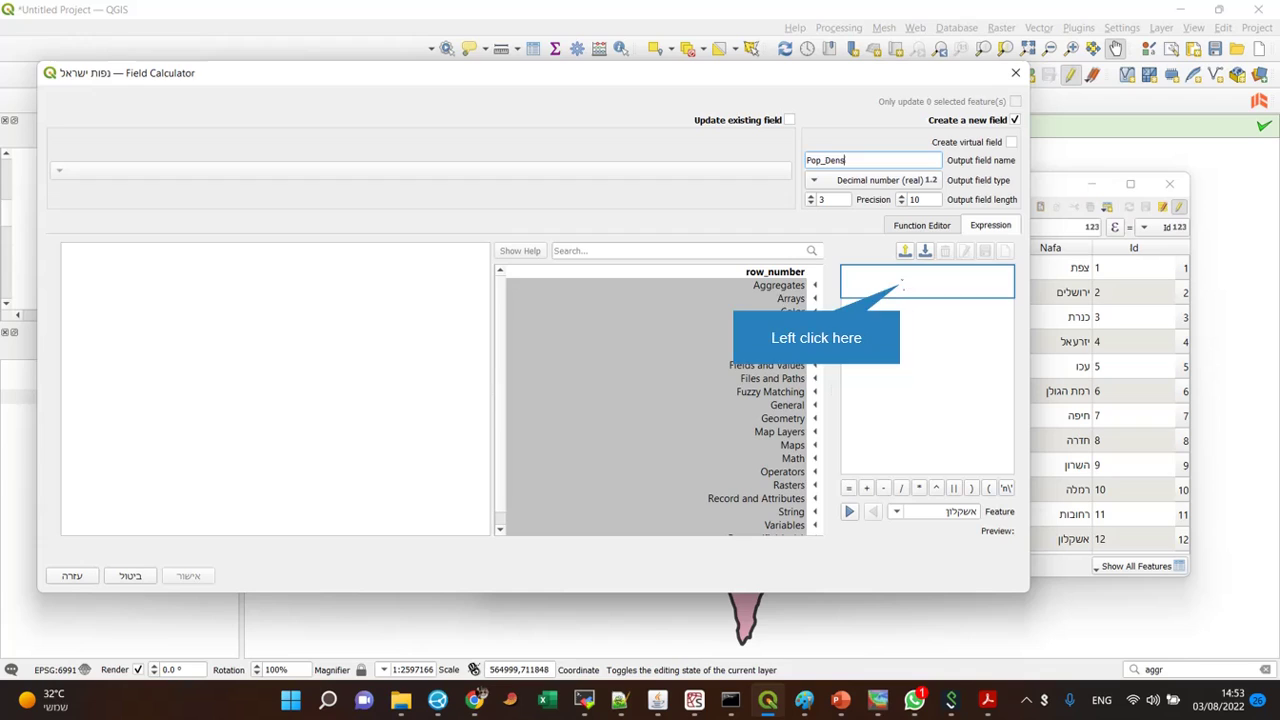
Fill the new Pop_Dens column with the expression "PopulationN" / "Area"
left_click(902, 285)
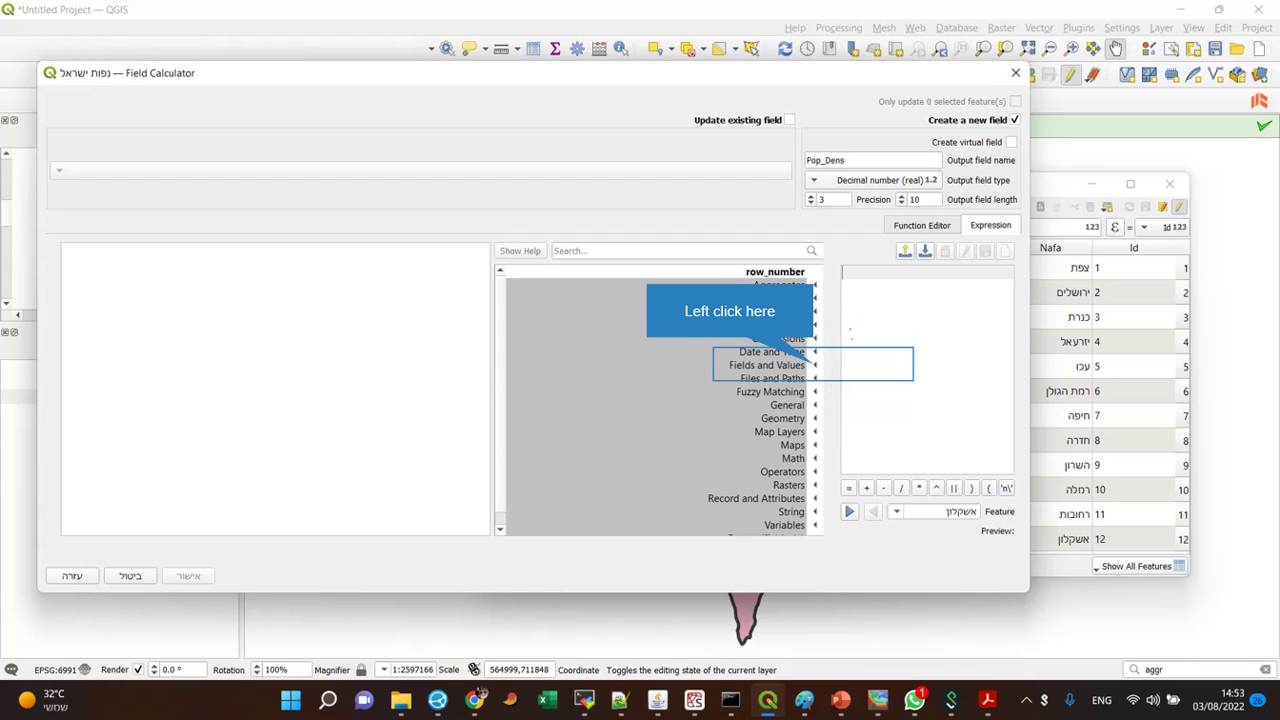
left_click(814, 366)
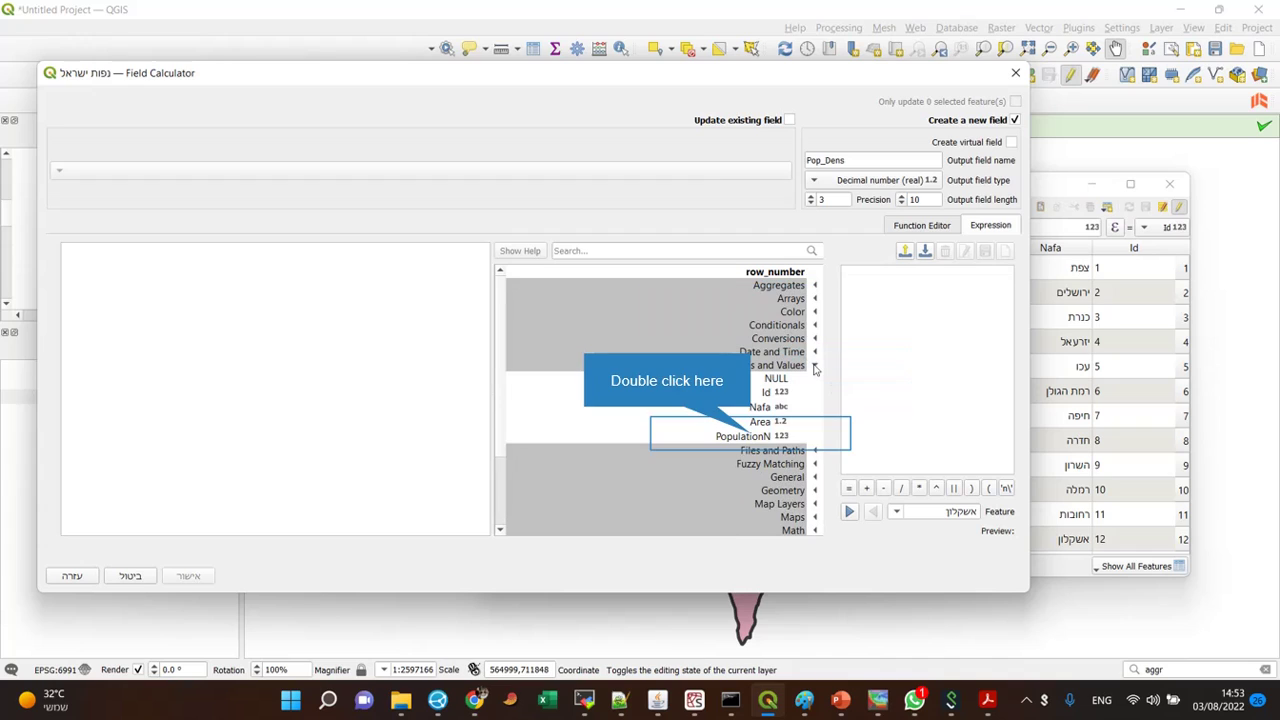
double_click(753, 437)
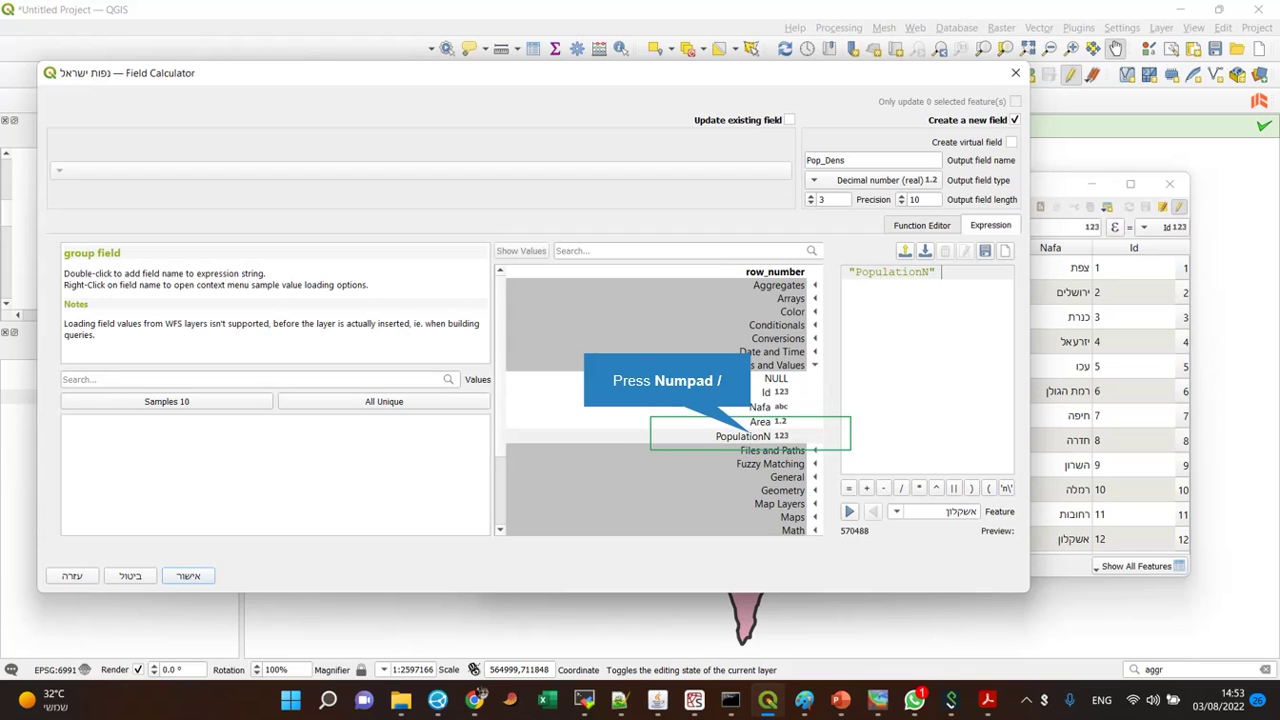
type("/")
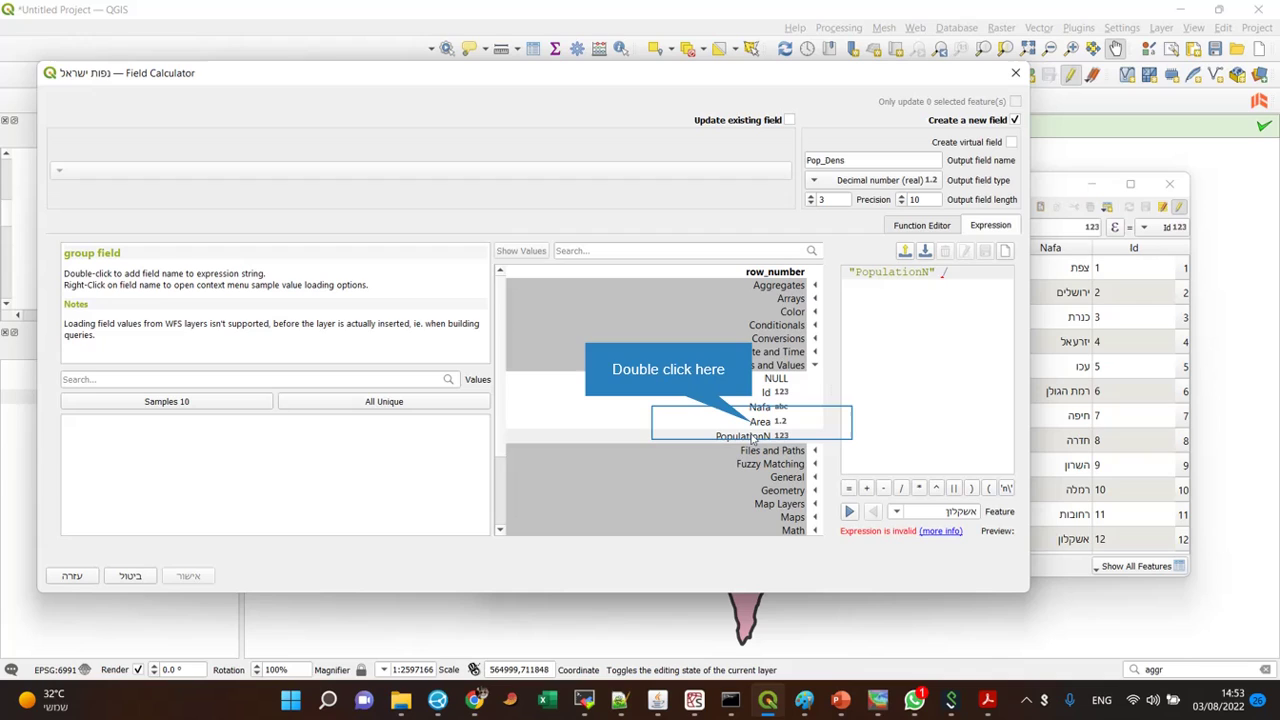
double_click(755, 424)
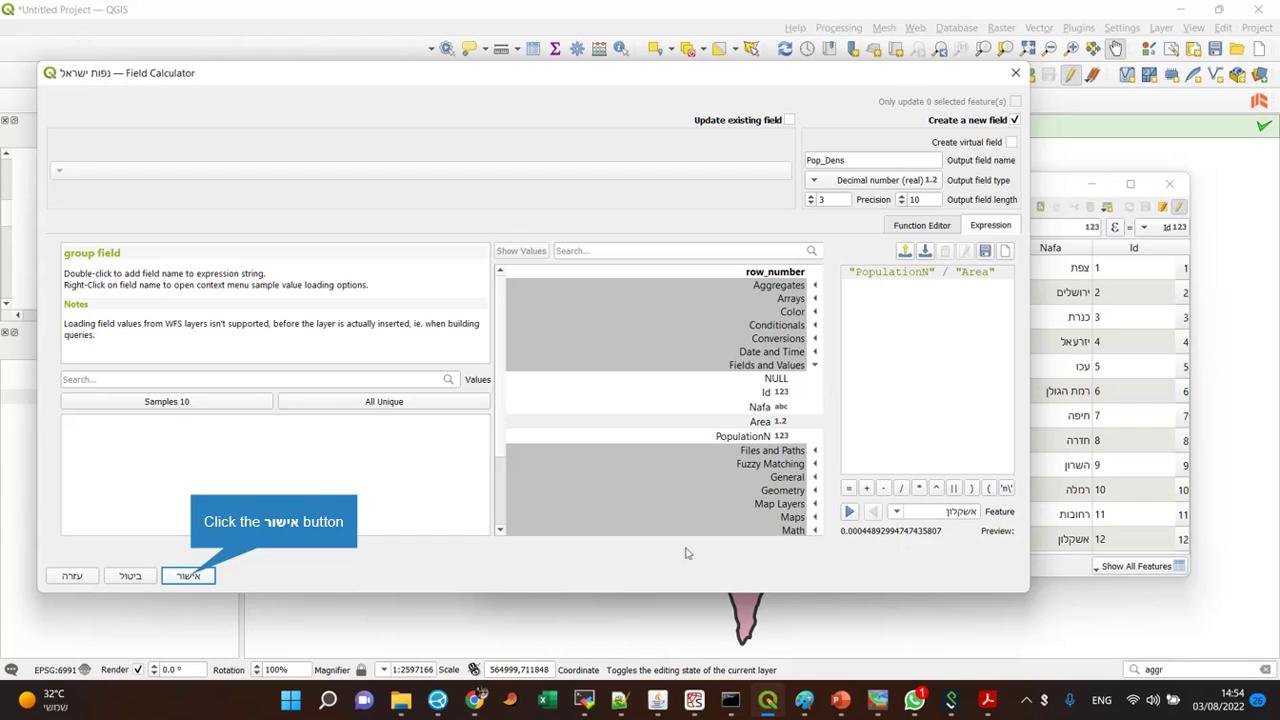
left_click(193, 580)
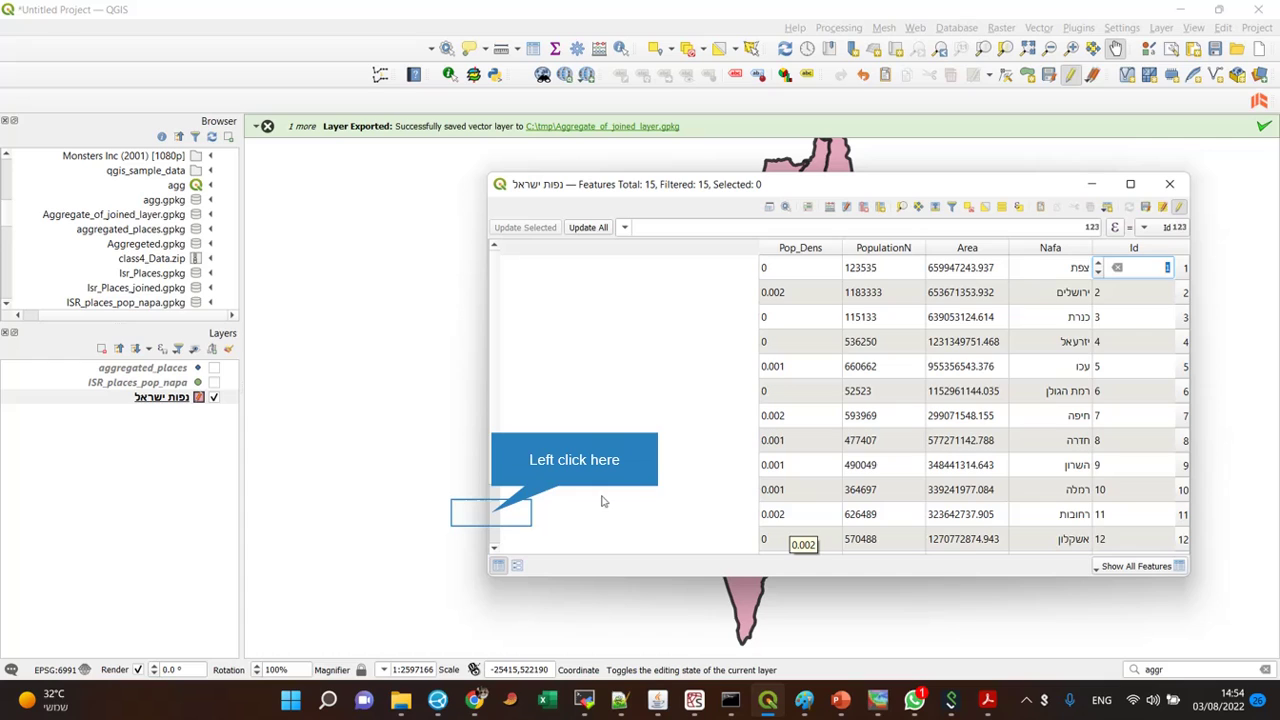
Reopen the Field Calculator on the districts layer's attribute table
left_click(492, 518)
left_click(494, 506)
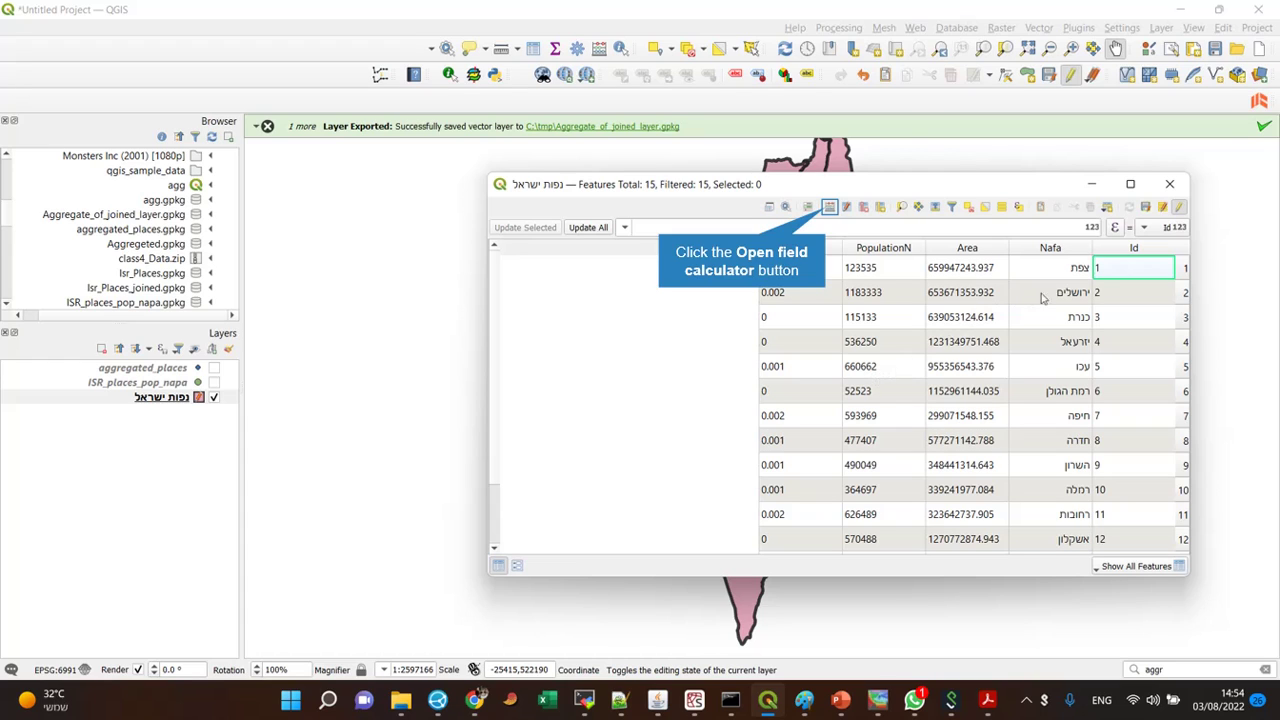
left_click(829, 207)
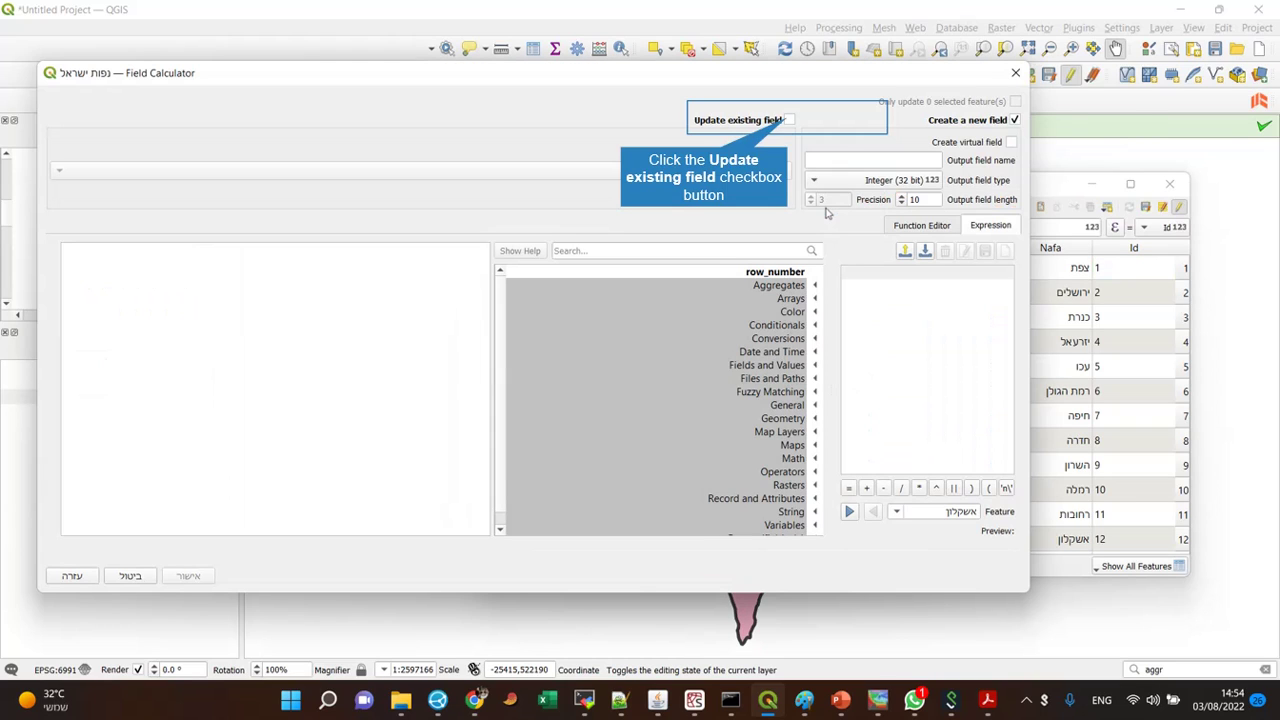
Switch the Field Calculator to update the existing Pop_Dens field
left_click(789, 120)
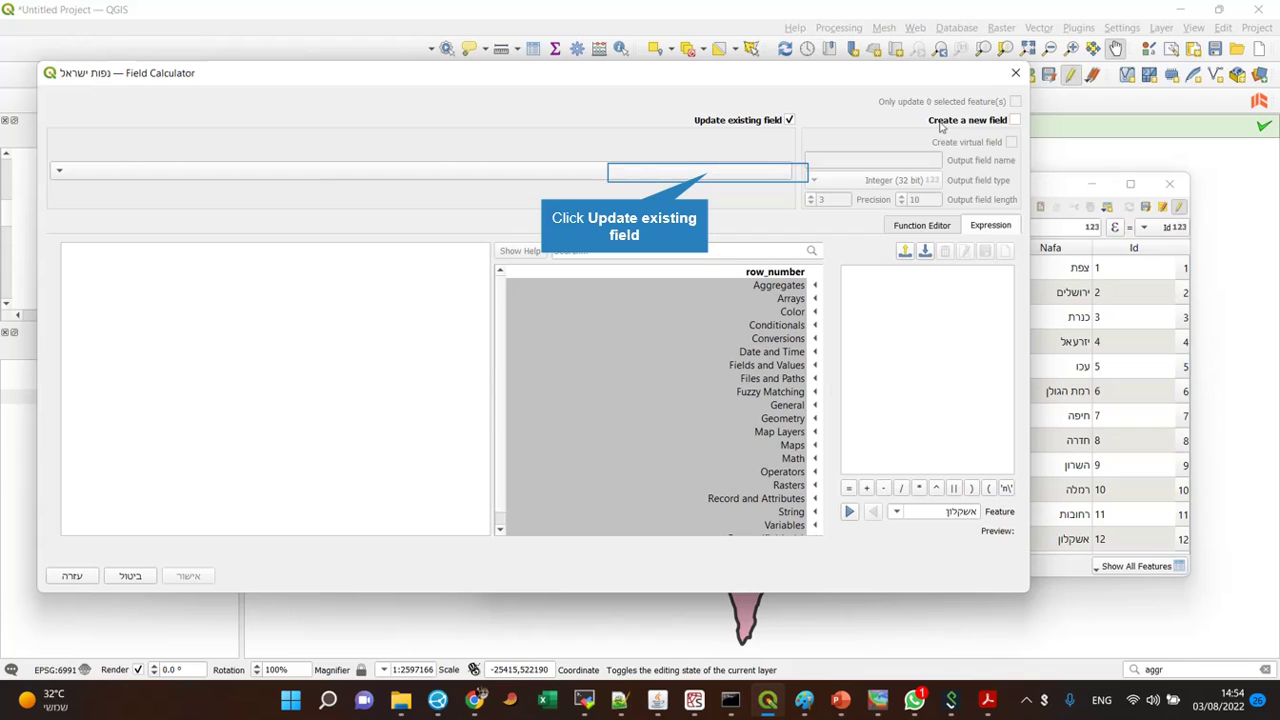
left_click(709, 177)
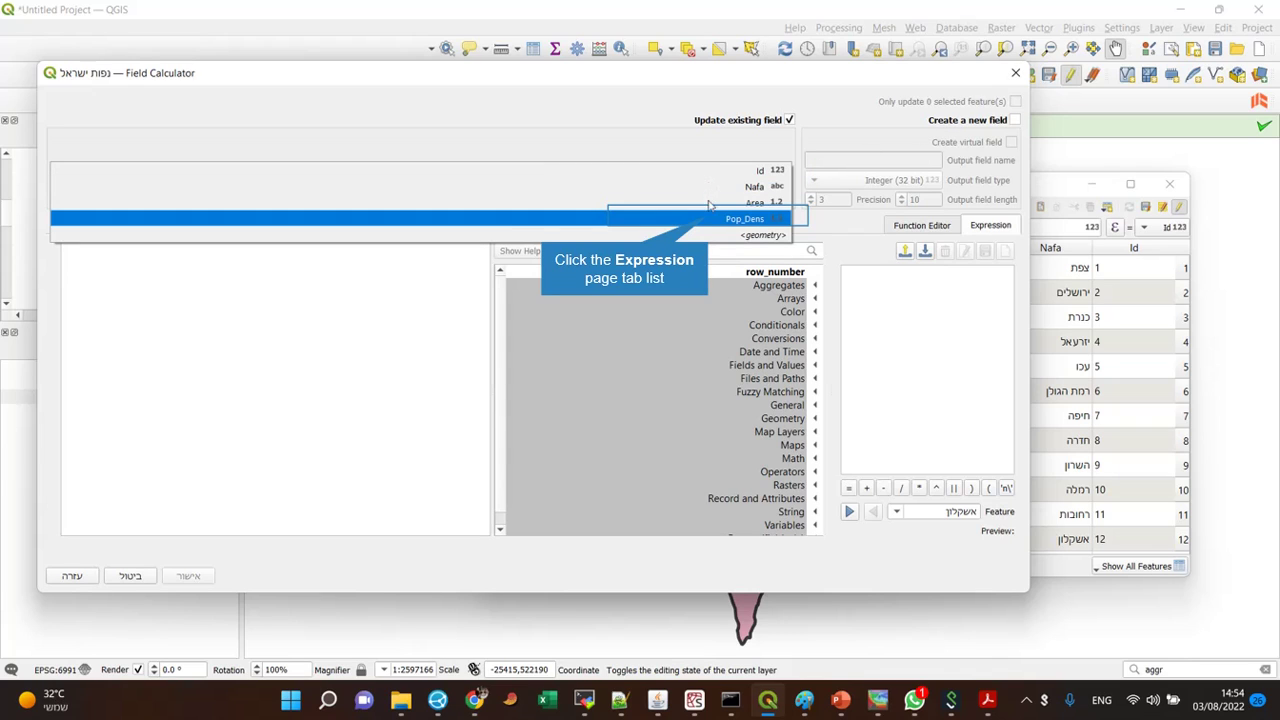
left_click(708, 219)
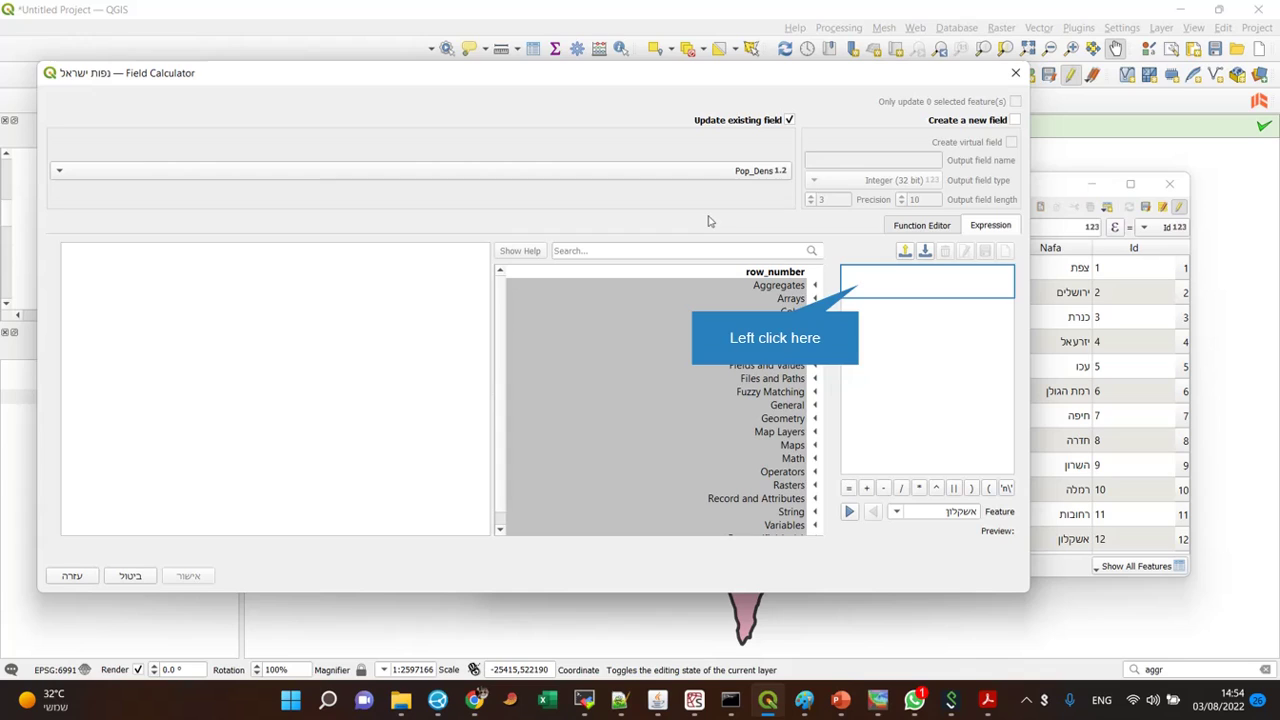
Enter the expression "PopulationN" / "Area", which previews 0.000448
left_click(860, 283)
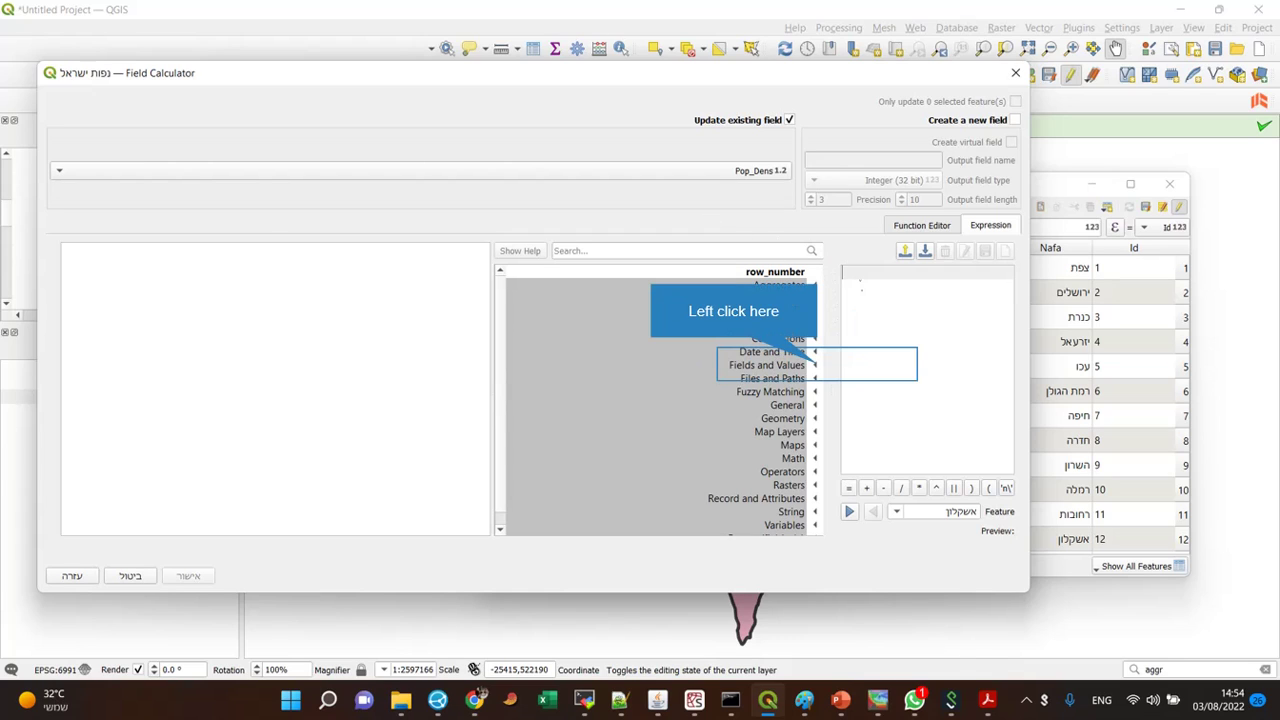
left_click(816, 366)
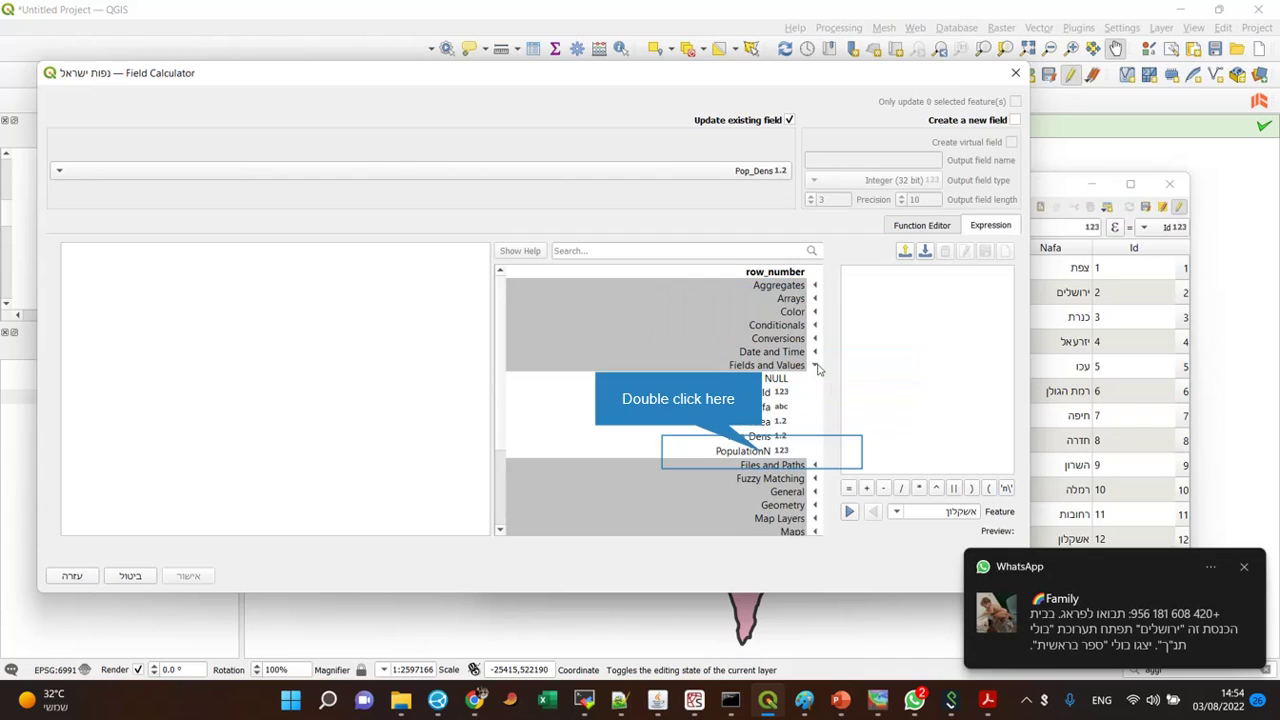
double_click(764, 451)
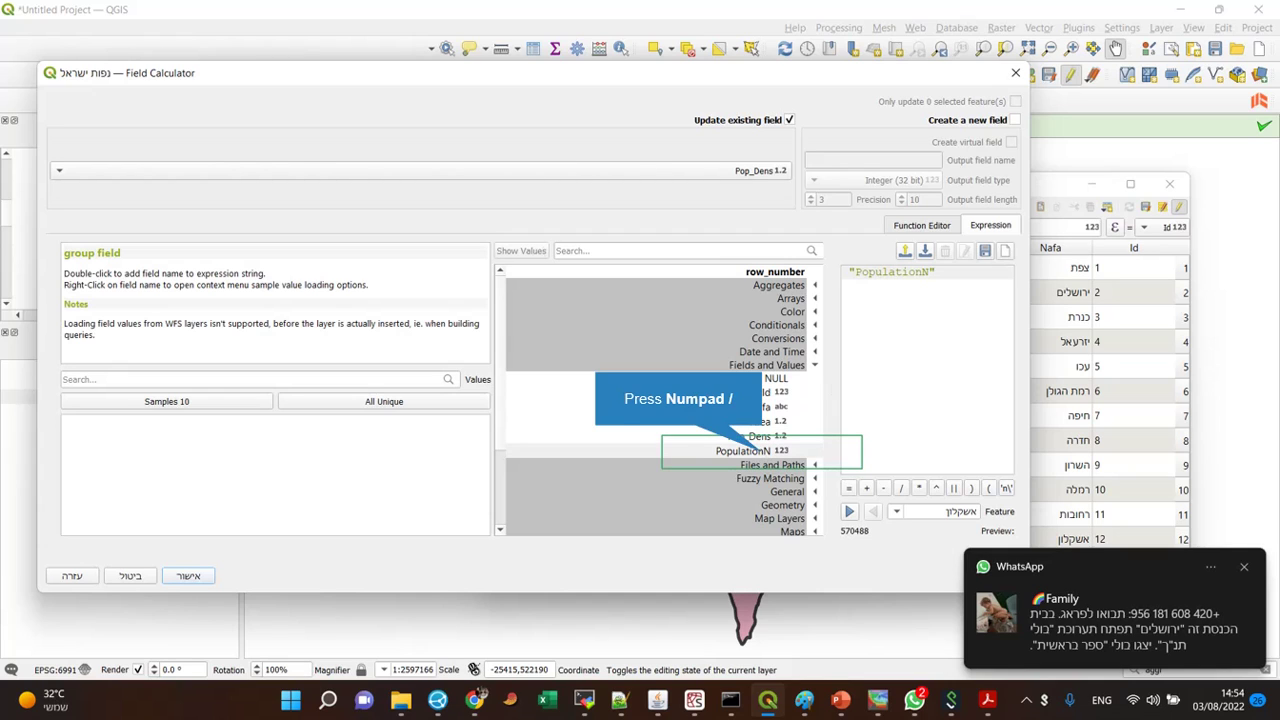
type("/")
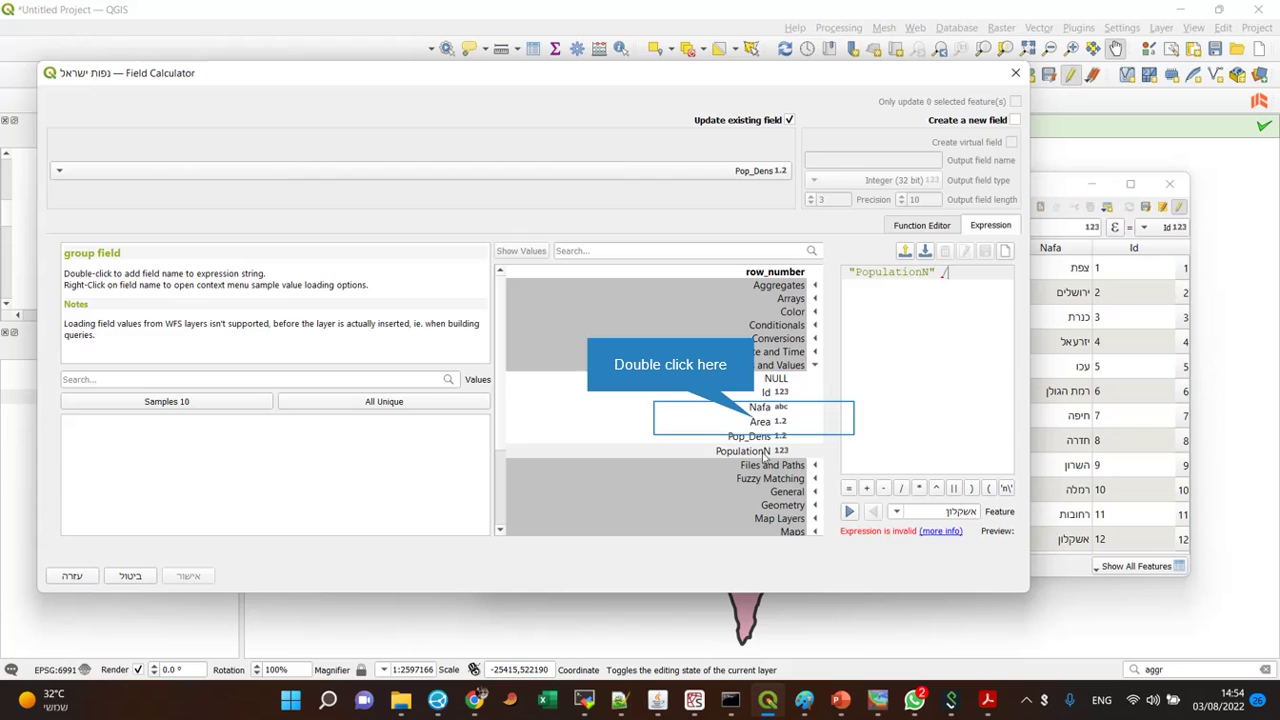
double_click(758, 423)
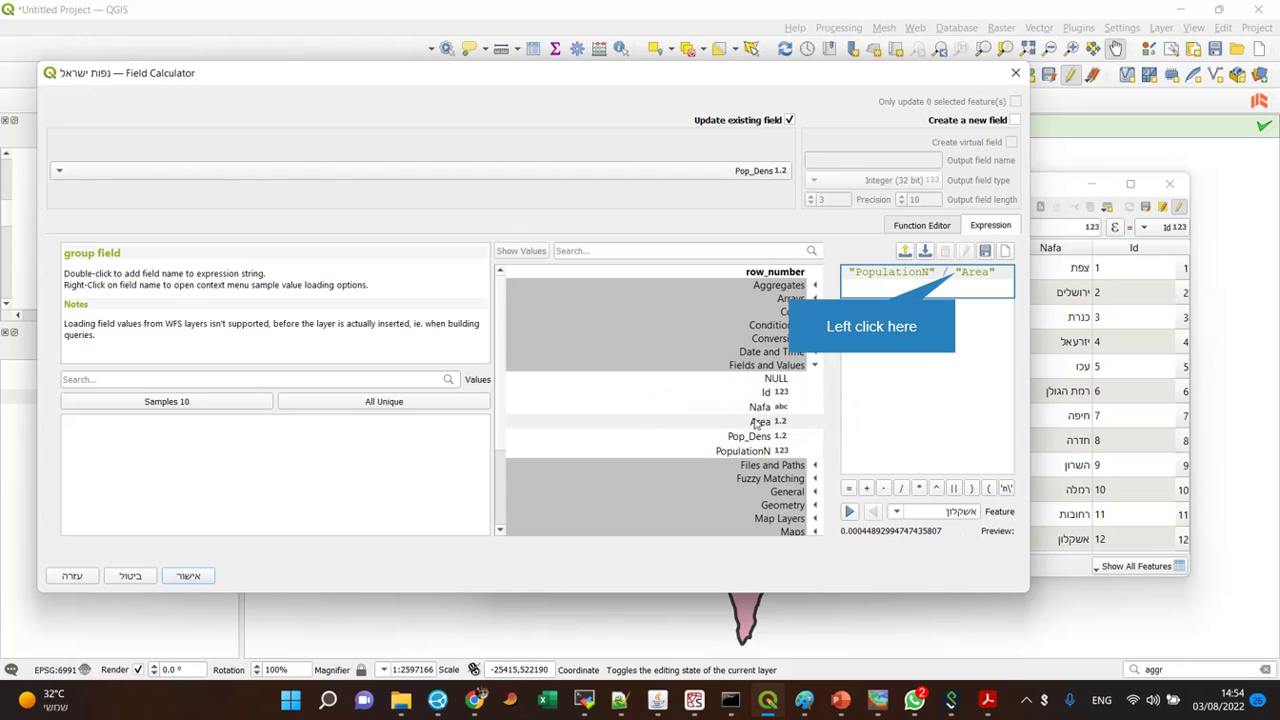
Change the expression to "PopulationN" / ("Area" / 1000000) and apply it to Pop_Dens
left_click(965, 277)
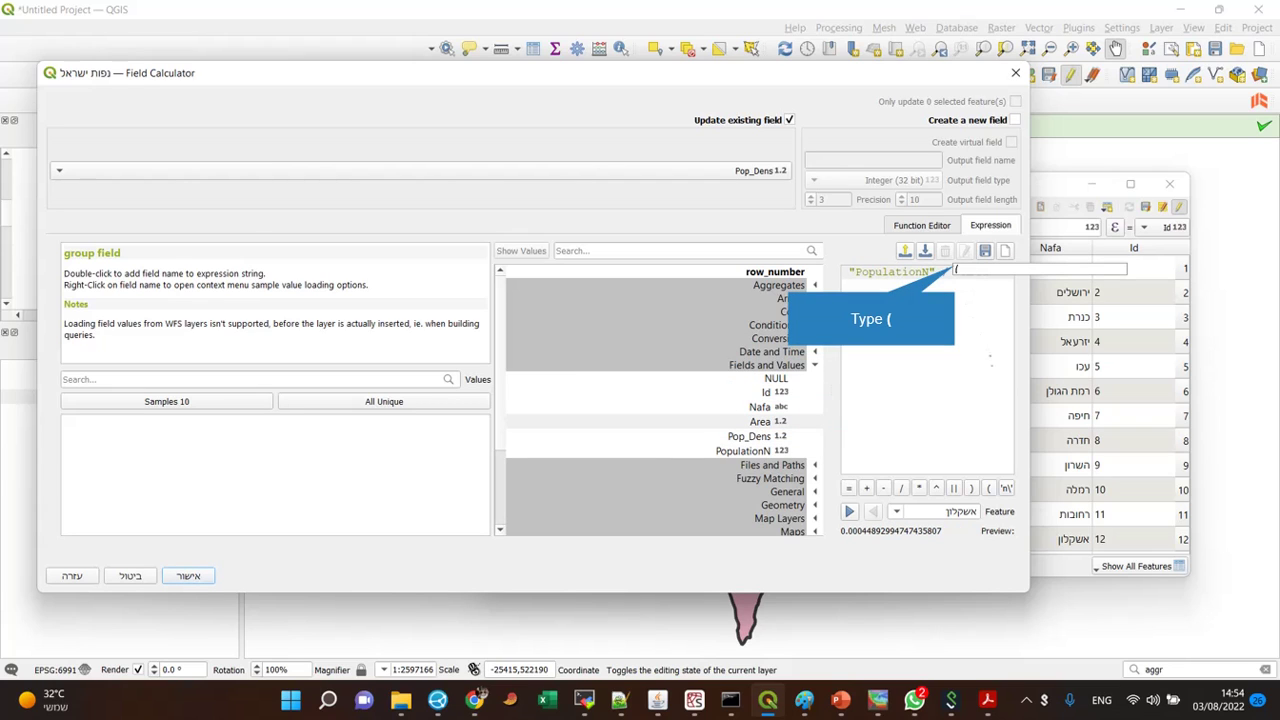
type("(")
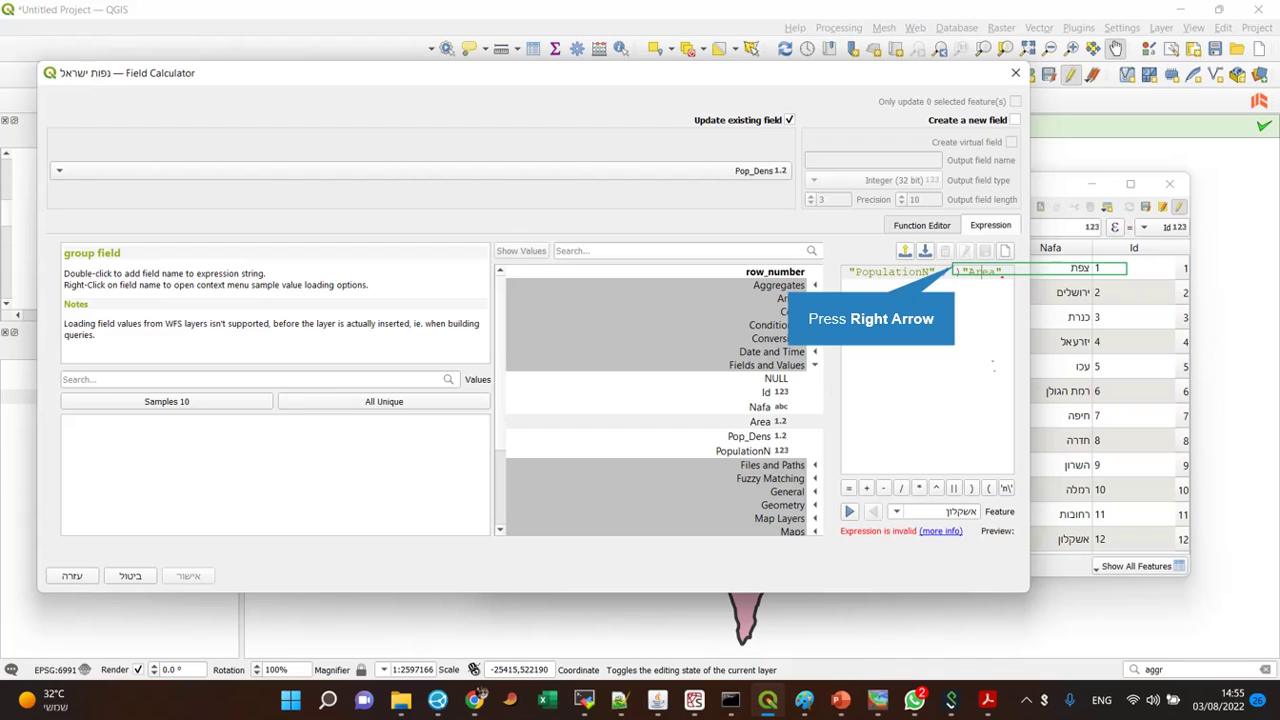
key("Right")
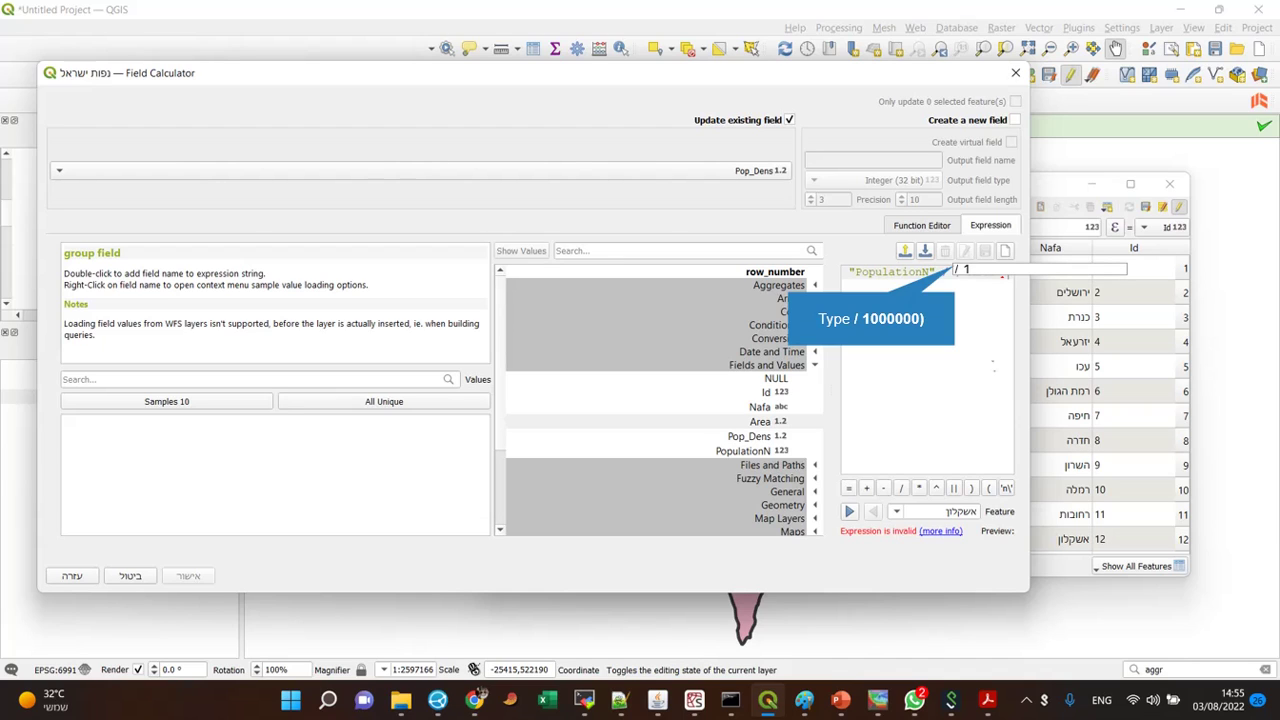
type("00")
type("0")
type("0")
type("0")
type("/ 1000000)")
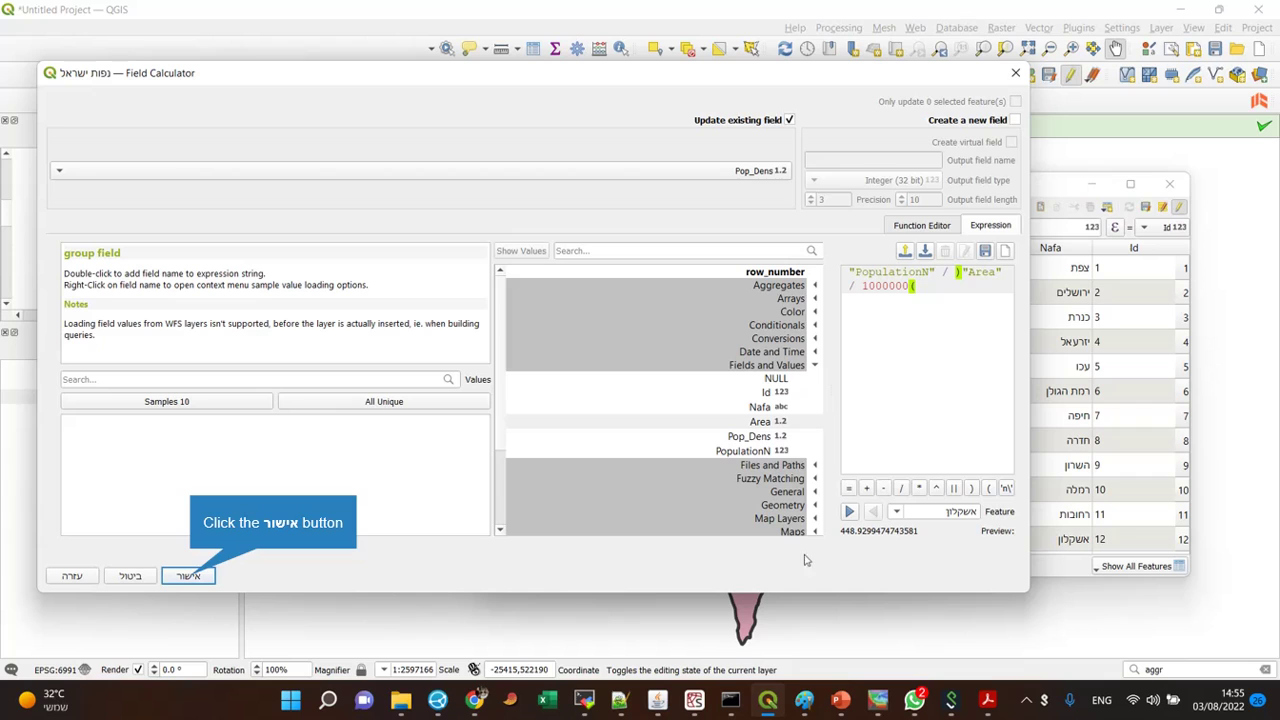
left_click(195, 580)
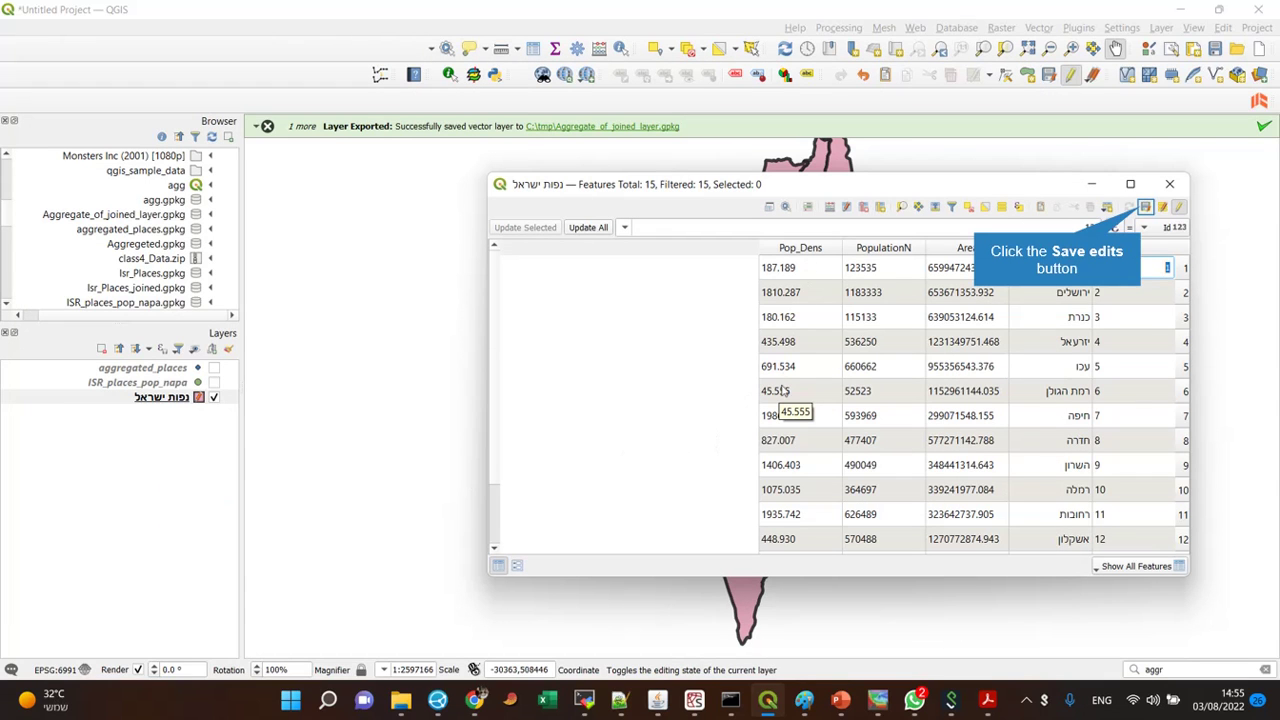
Save the Pop_Dens edits, turn off editing, and close the attribute table
left_click(1145, 207)
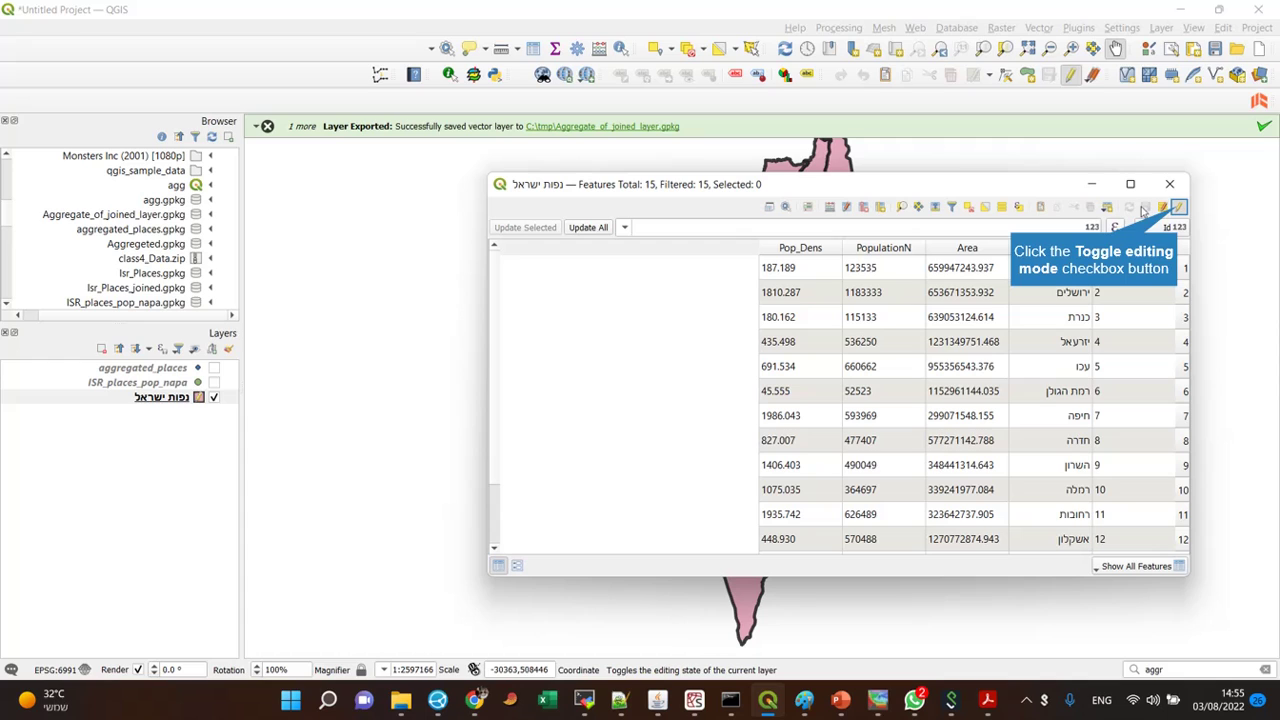
left_click(1177, 208)
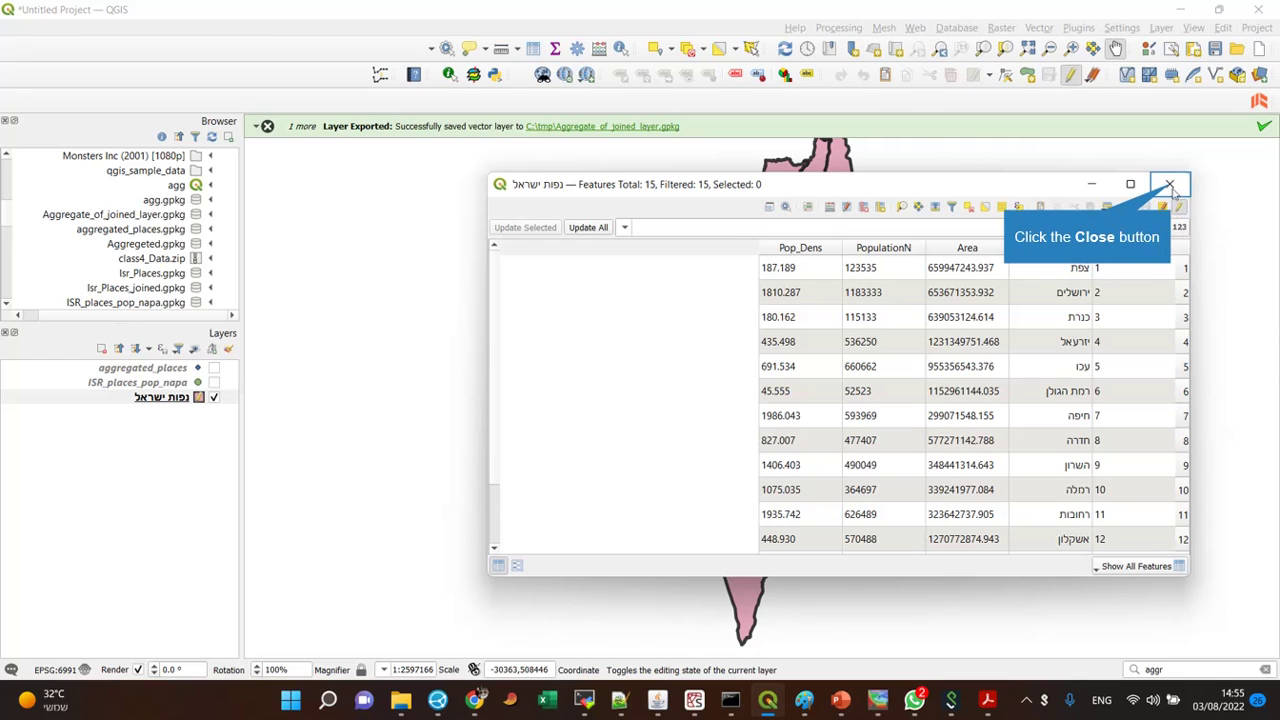
left_click(1170, 185)
left_click(1026, 700)
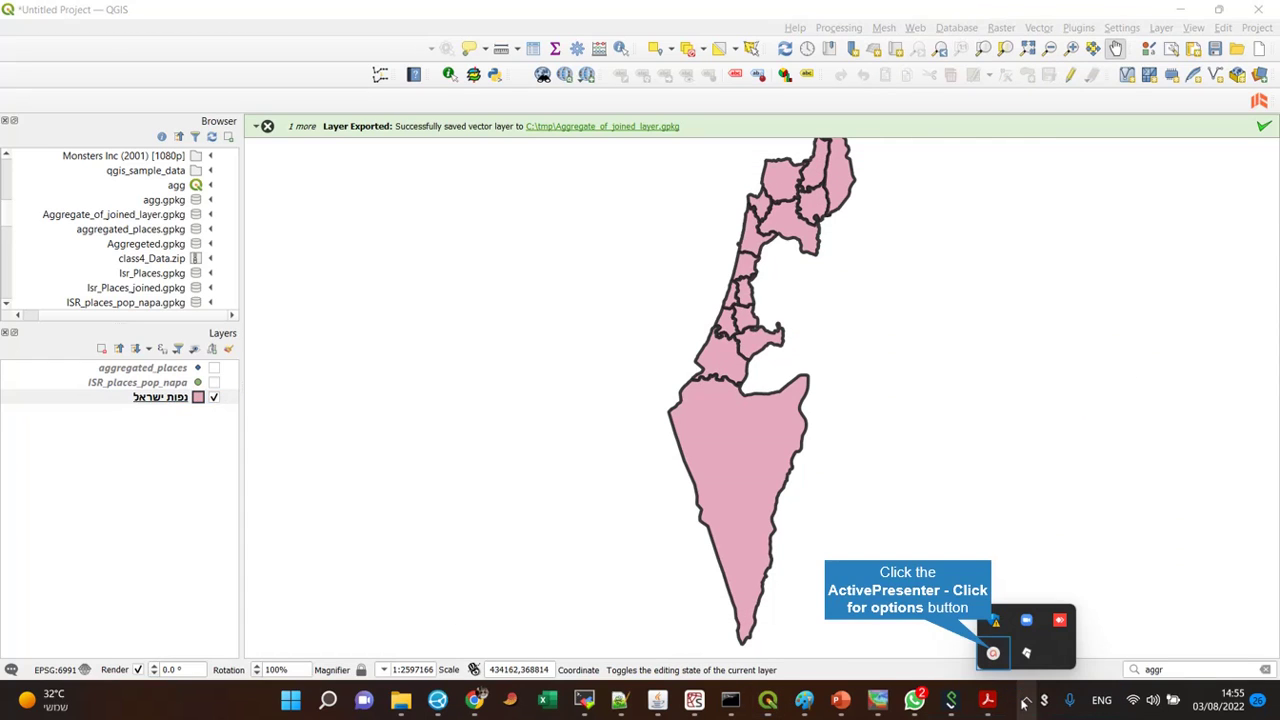